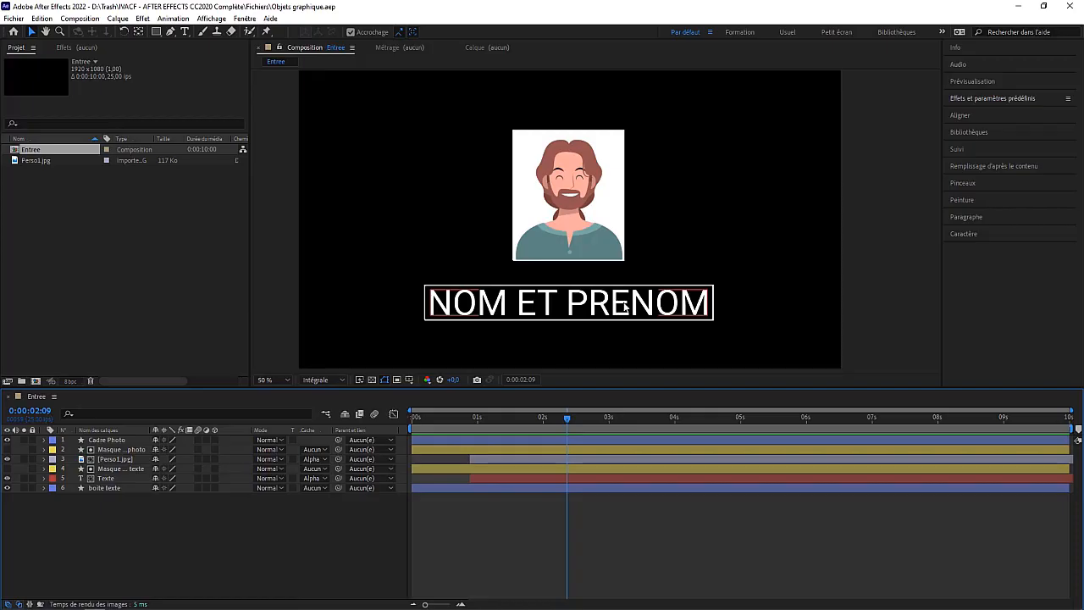
Display Objets graphiques essentiels and look at the compositions available as Principal
left_click(243, 18)
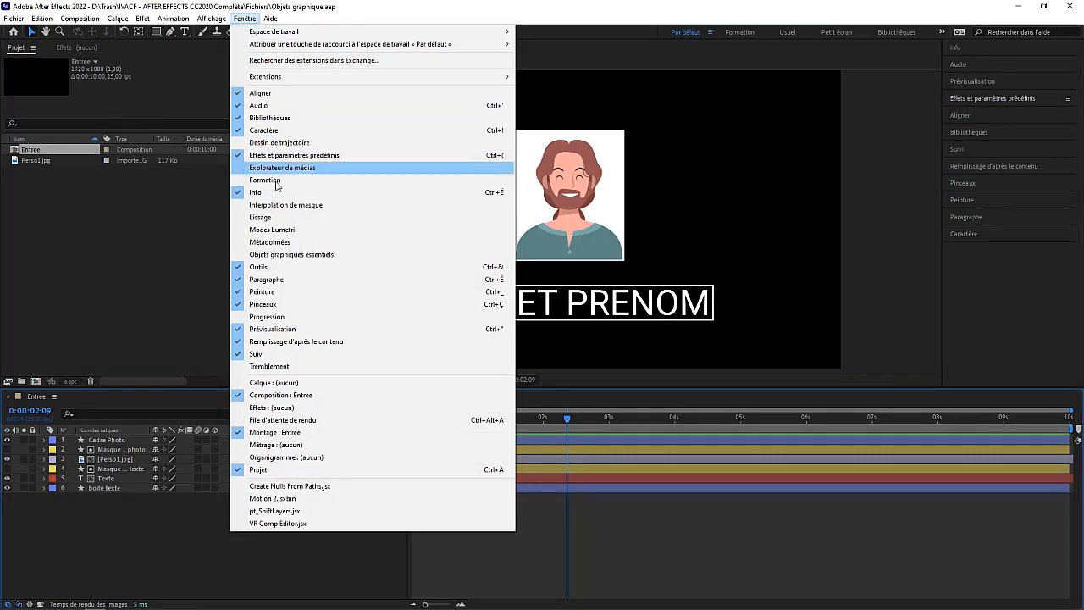
left_click(287, 256)
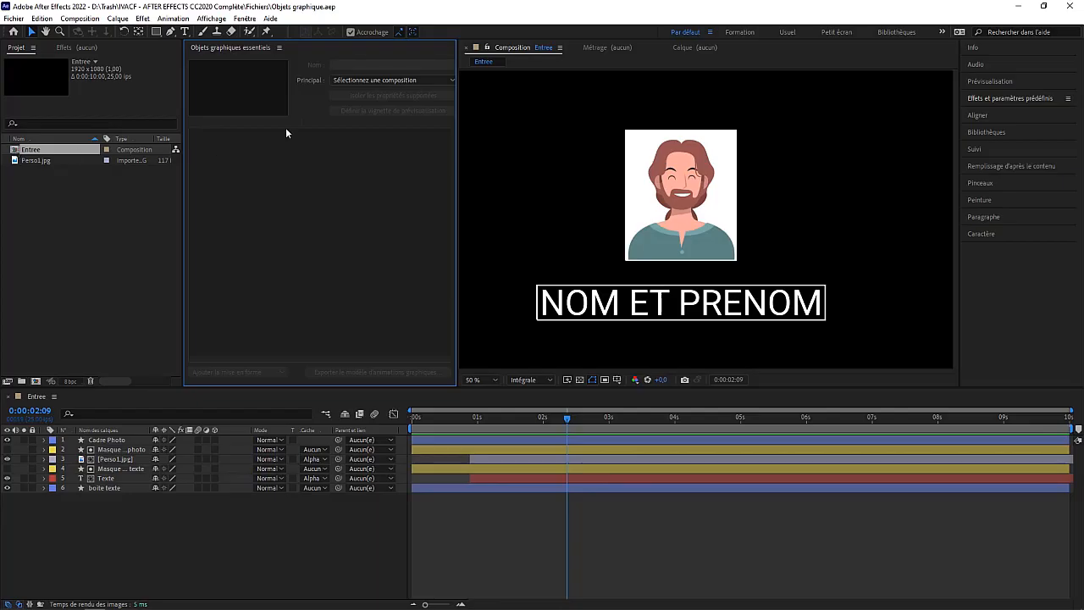
left_click(383, 79)
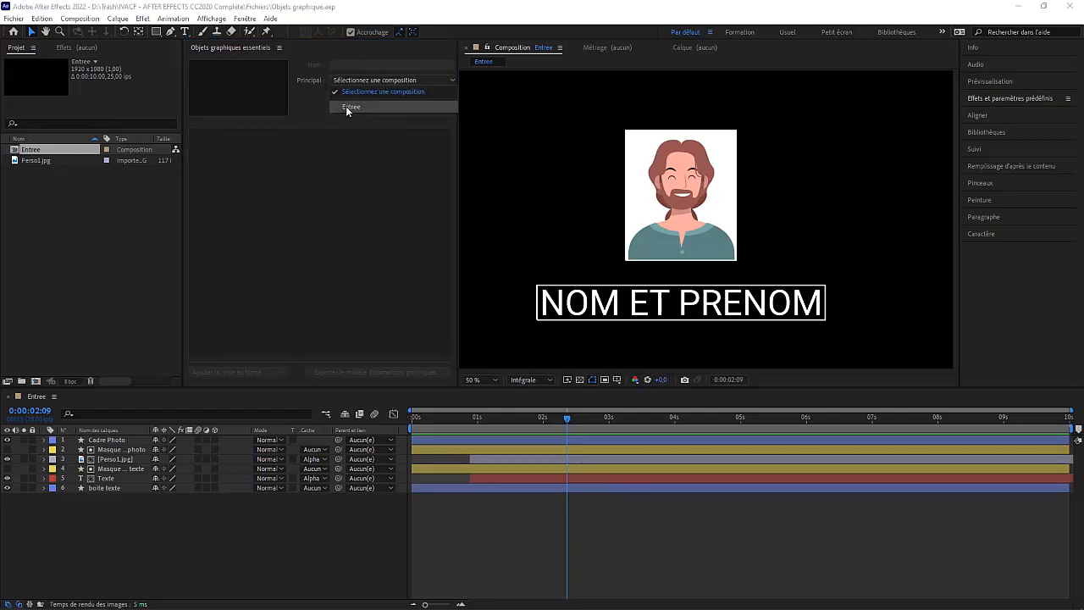
left_click(362, 107)
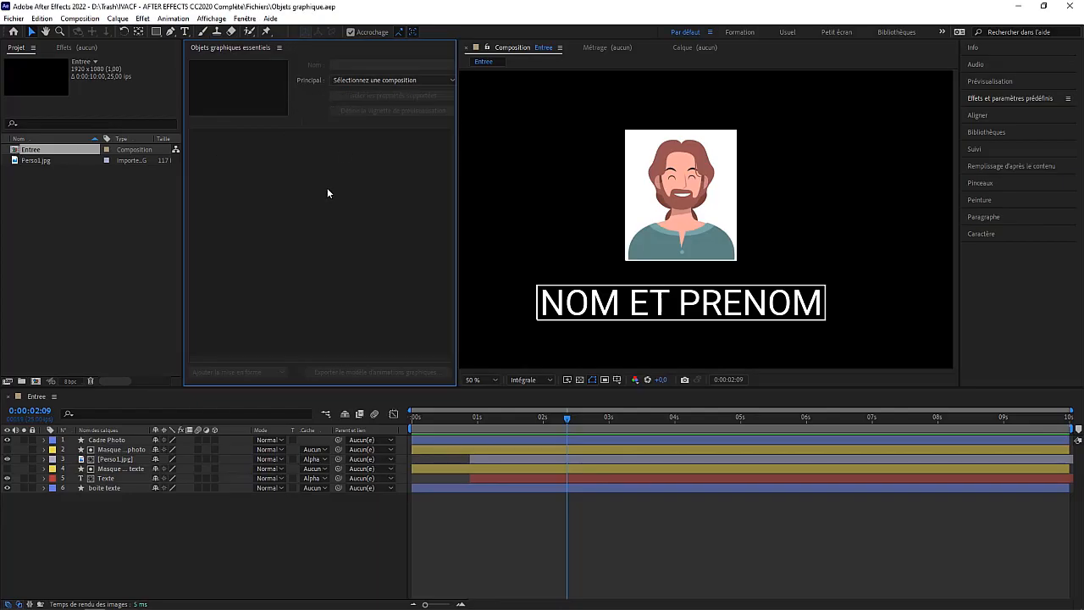
Create a new composition containing the Entree composition and trim the nested layer to end at 4 seconds
mouse_move(567, 416)
left_mouse_down()
mouse_move(409, 425)
mouse_move(788, 444)
mouse_move(549, 424)
mouse_move(404, 426)
left_mouse_up()
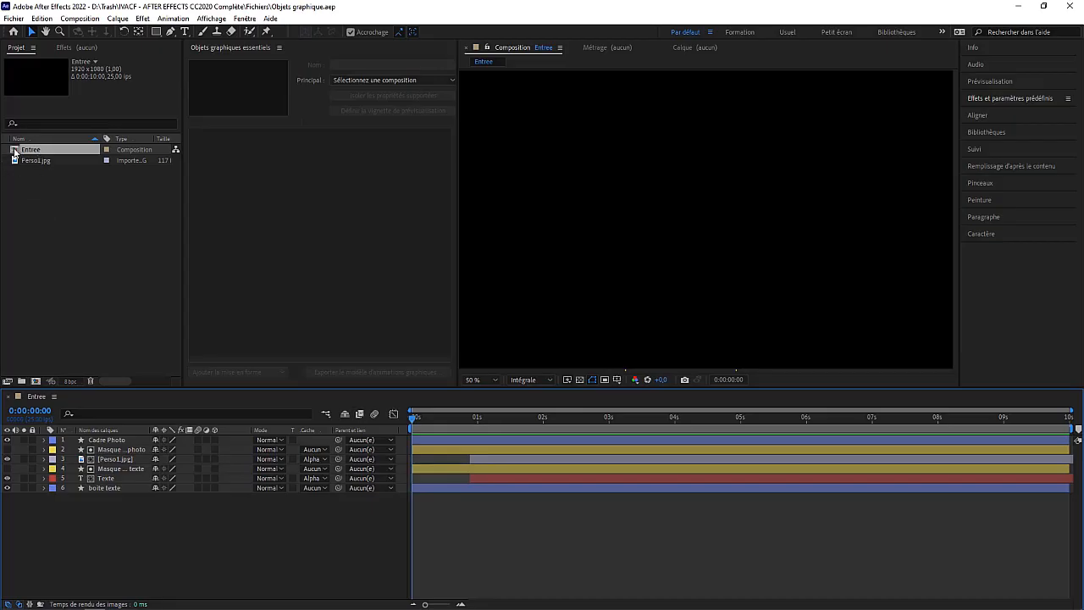
left_click_drag(15, 150, 34, 381)
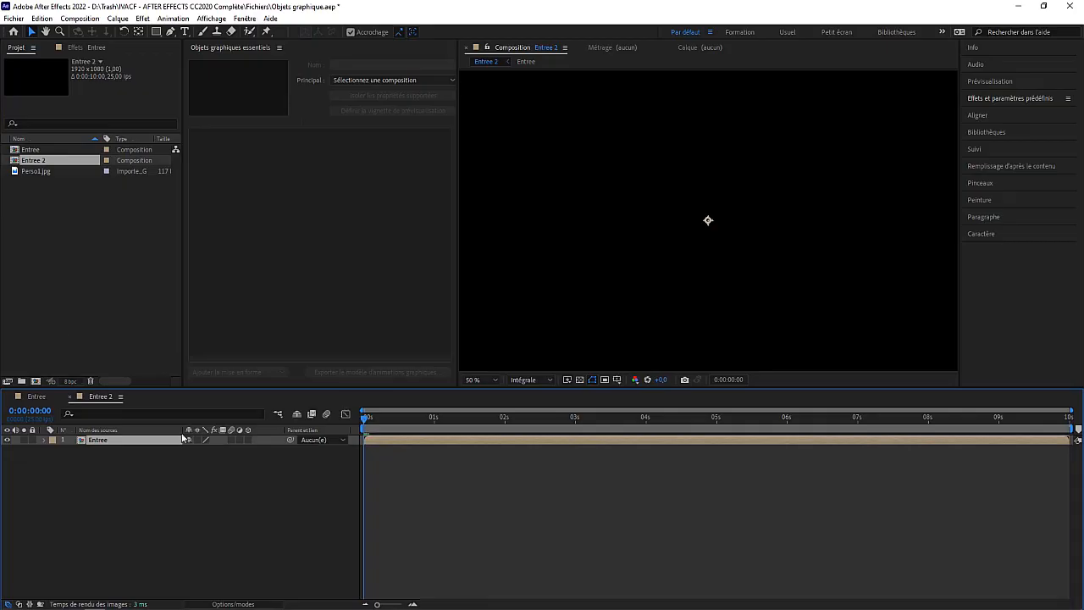
key("space")
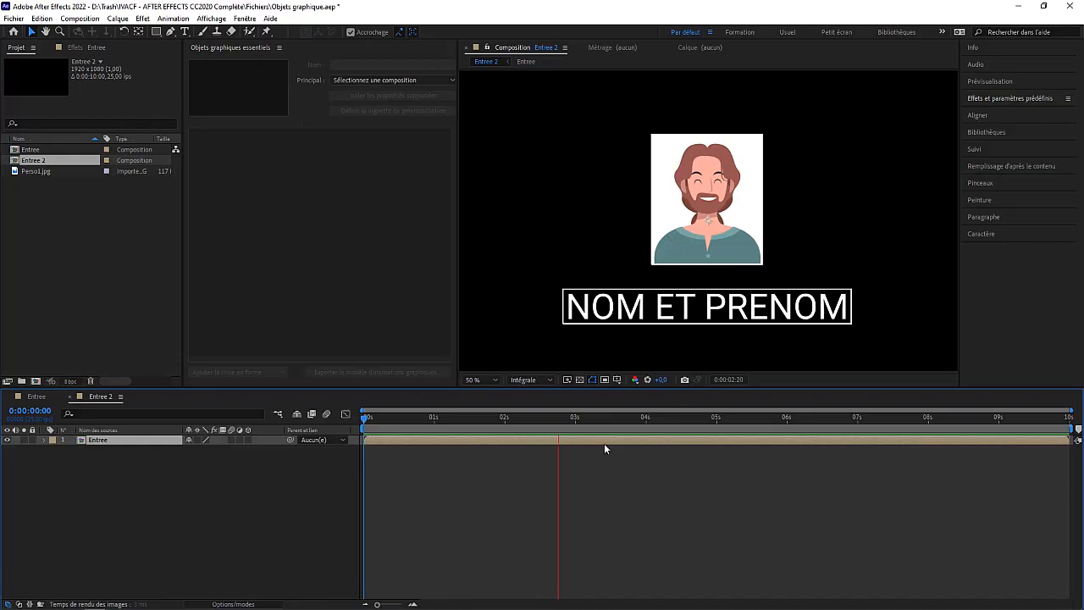
left_click_drag(648, 427, 646, 430)
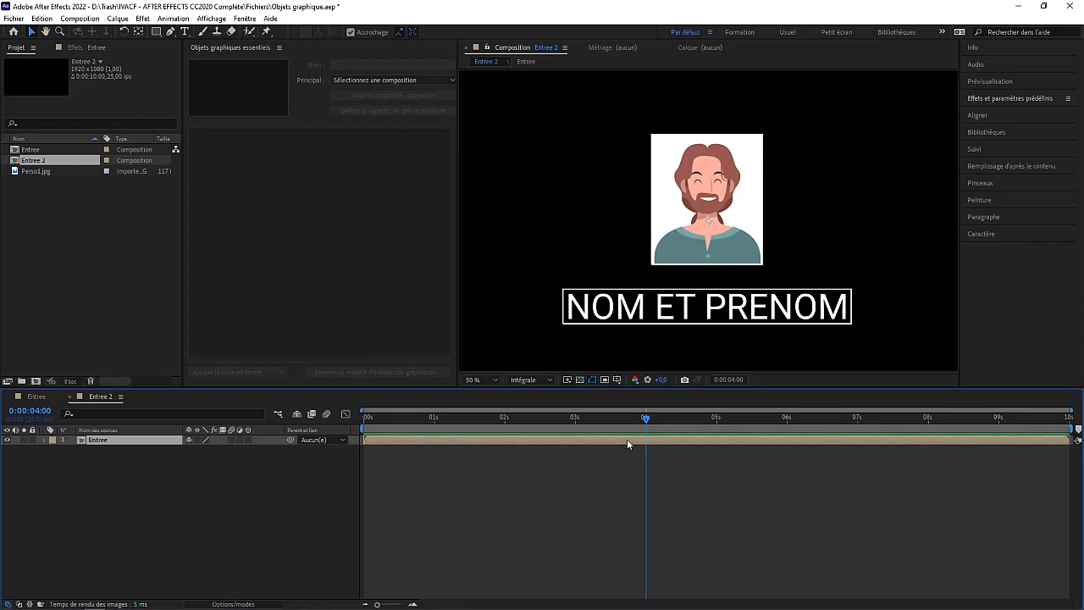
key("alt+bracketright")
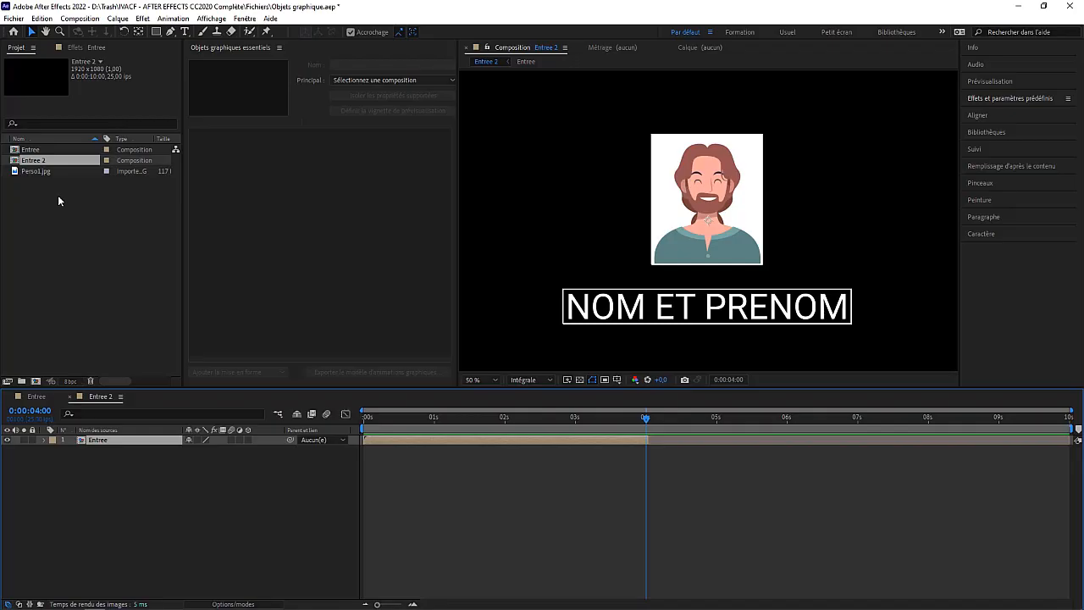
Duplicate the trimmed Entree layer and move the copy to start at 4 seconds, where the original ends
left_click(42, 18)
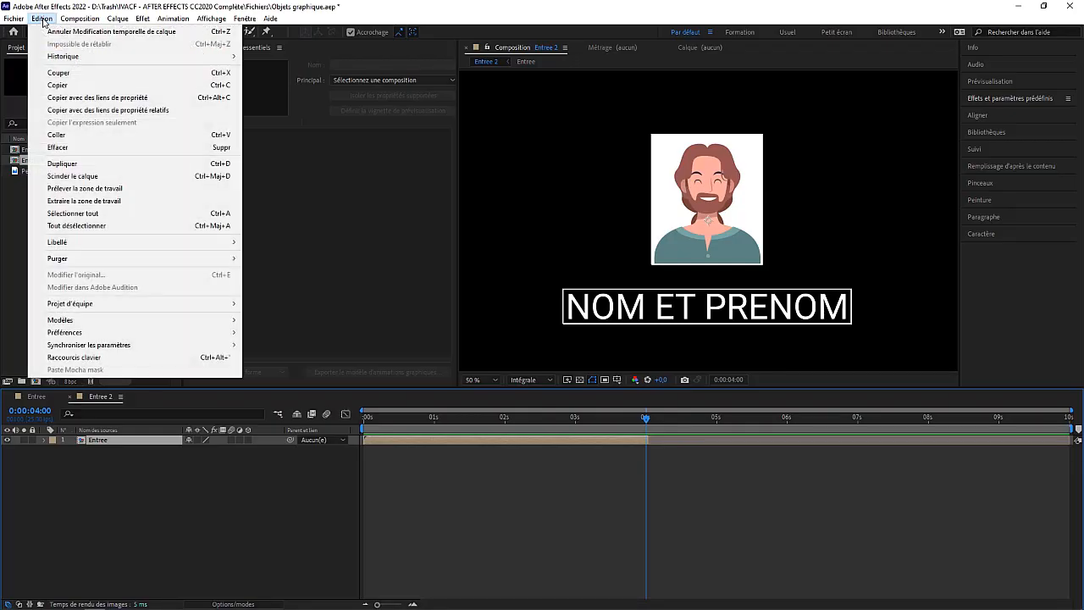
left_click(90, 166)
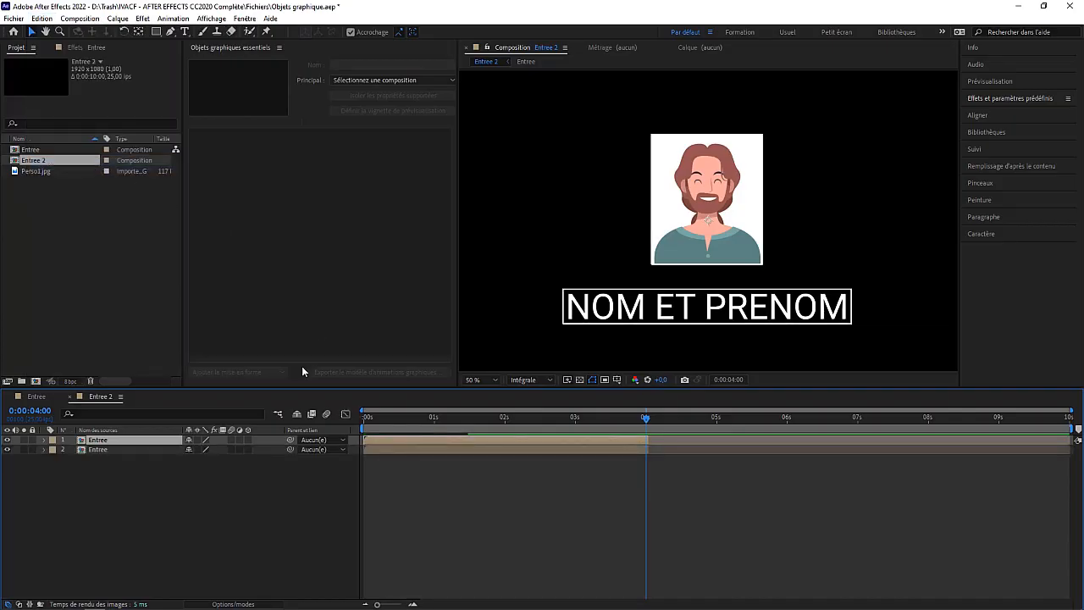
left_click_drag(421, 442, 703, 447)
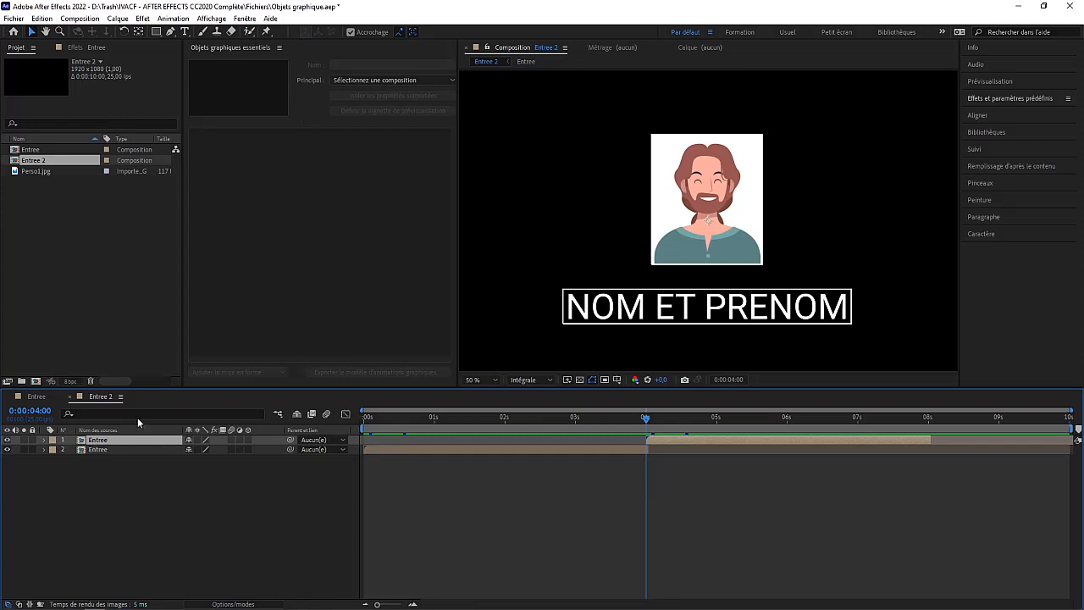
Reverse the copied Entree layer in time, shift it to start one frame after 4 seconds, and preview the animation
left_click(118, 18)
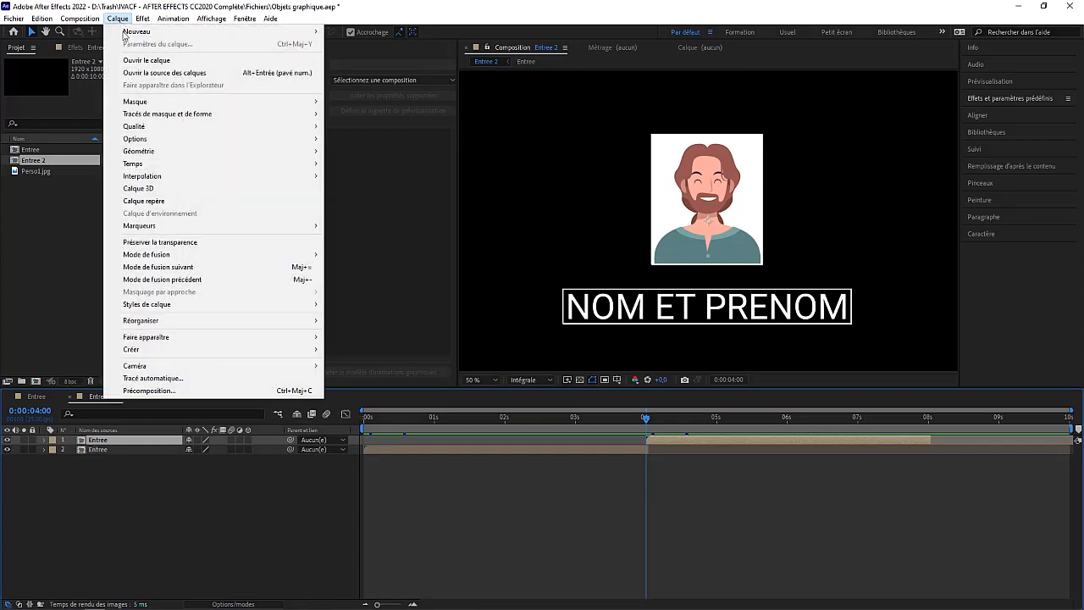
mouse_move(153, 164)
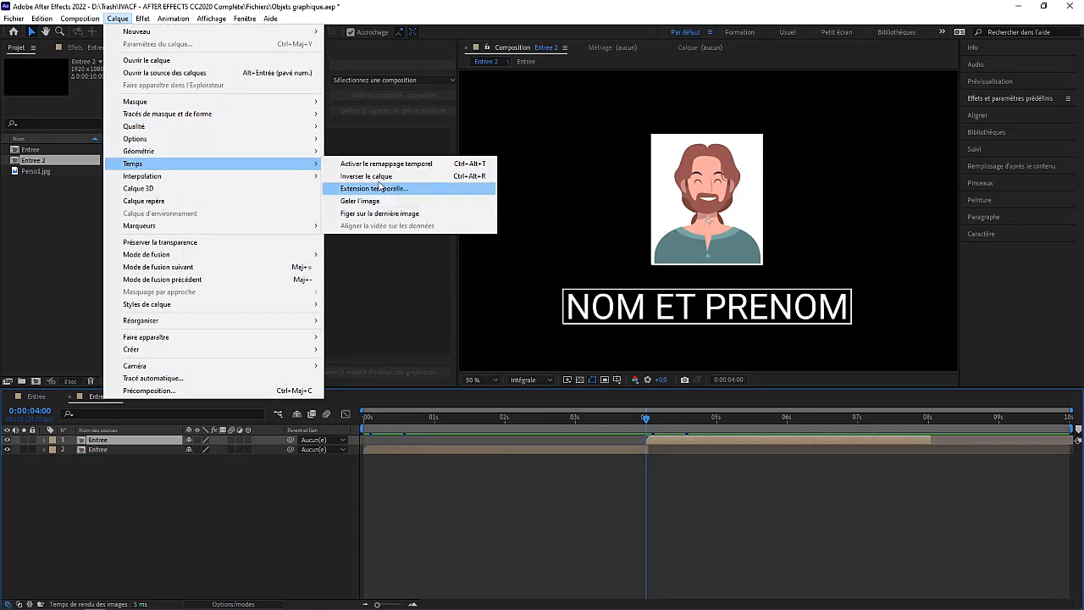
left_click(376, 175)
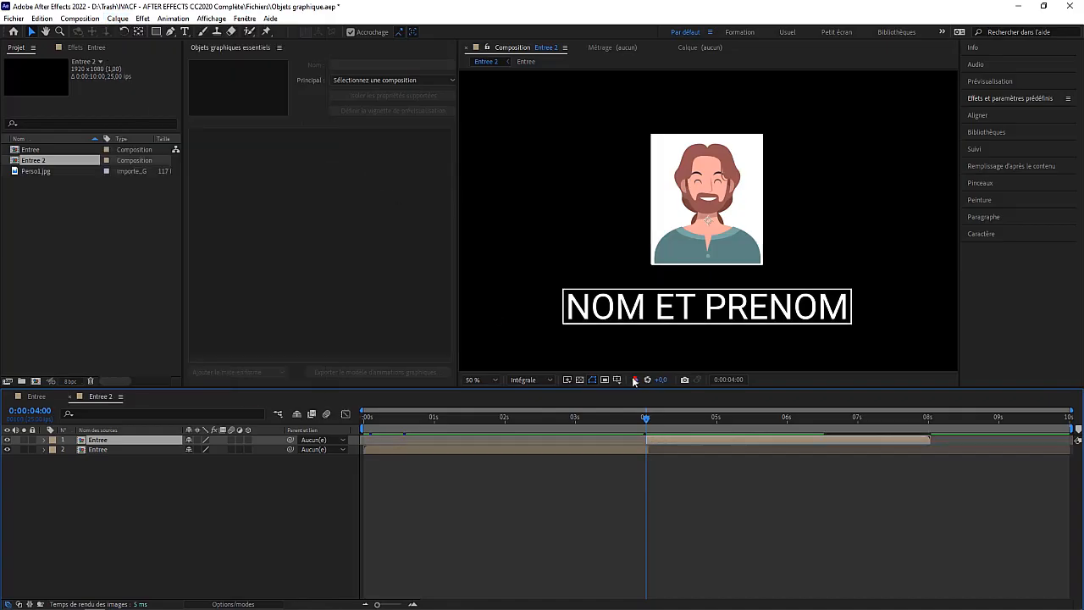
scroll(654, 446, "up", 5)
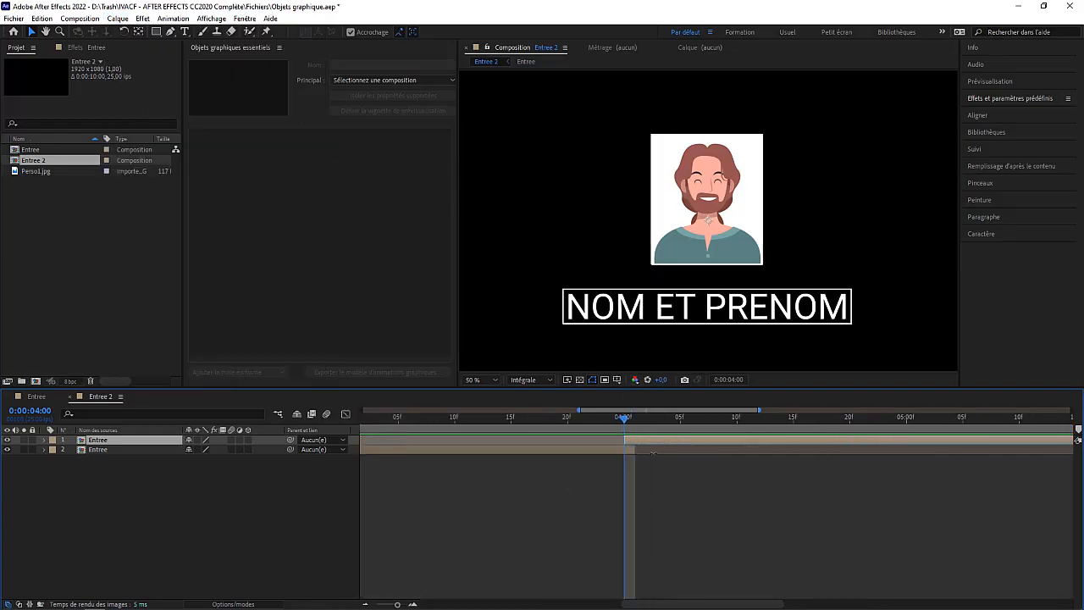
left_click_drag(654, 445, 546, 440)
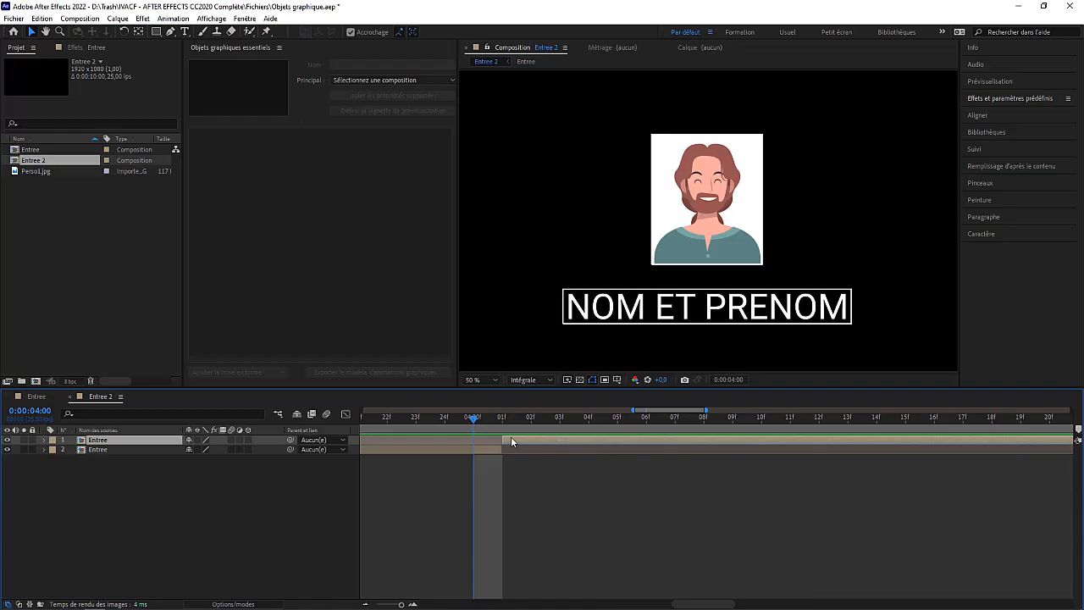
scroll(533, 466, "down", 5)
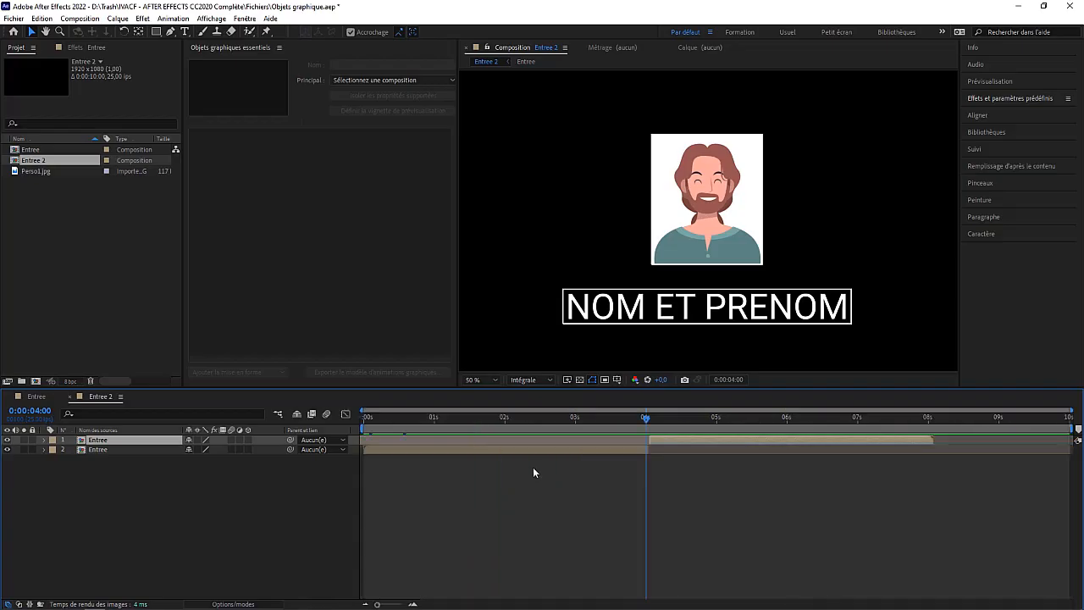
left_click_drag(646, 418, 374, 414)
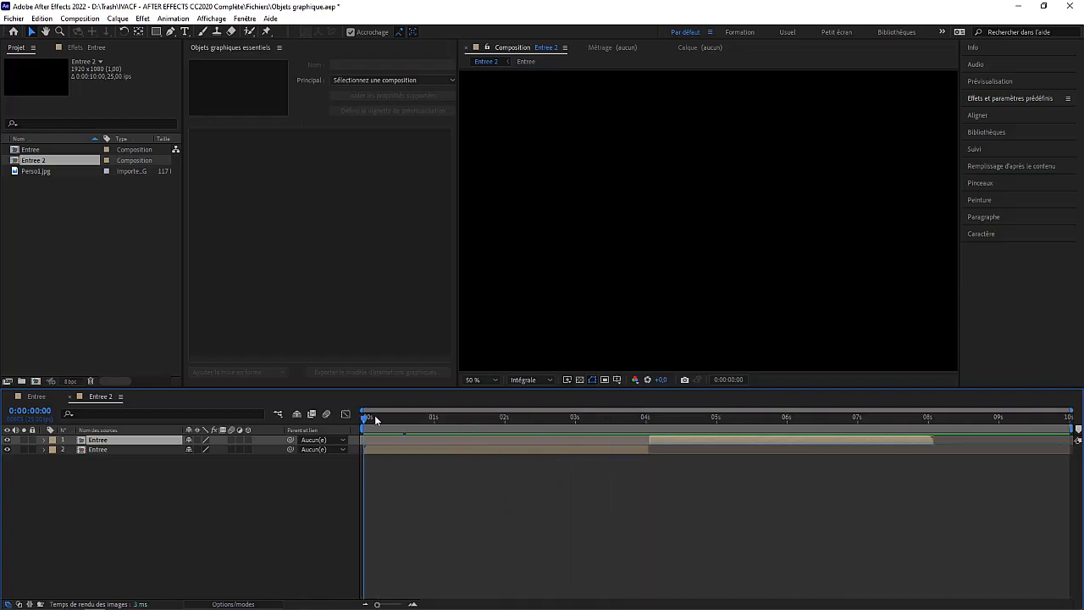
key("space")
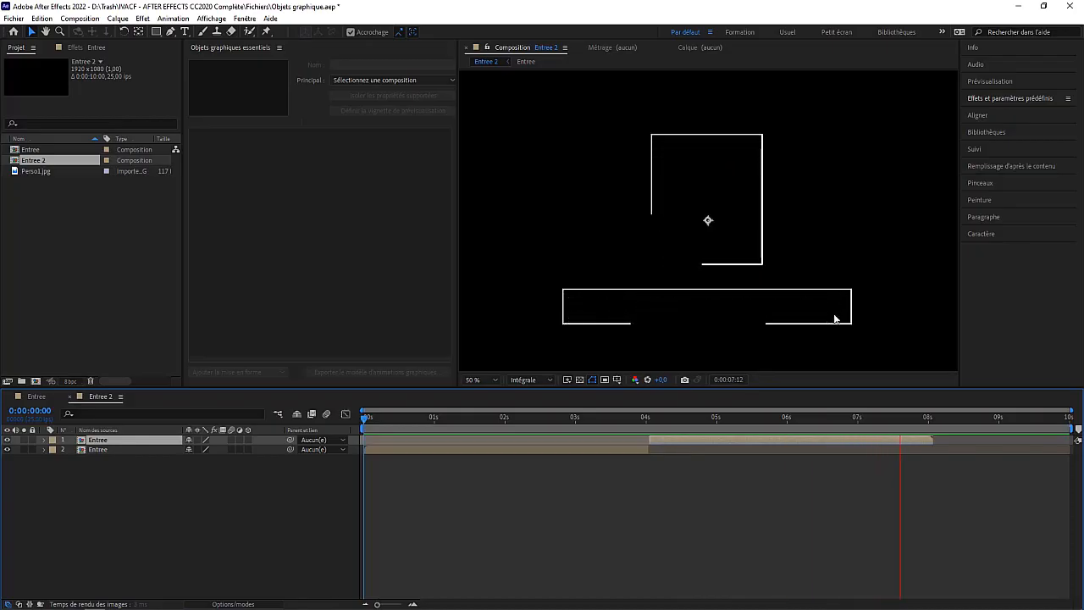
key("space")
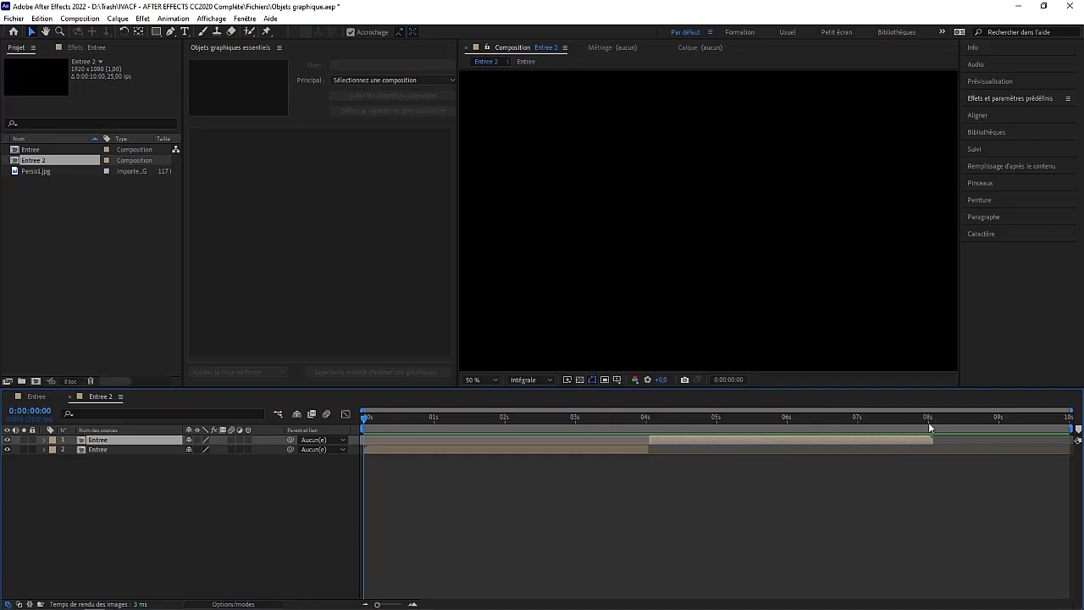
End the work area at 0:00:08:02, trim the composition to the work area, and preview it from the start
left_click_drag(929, 418, 935, 421)
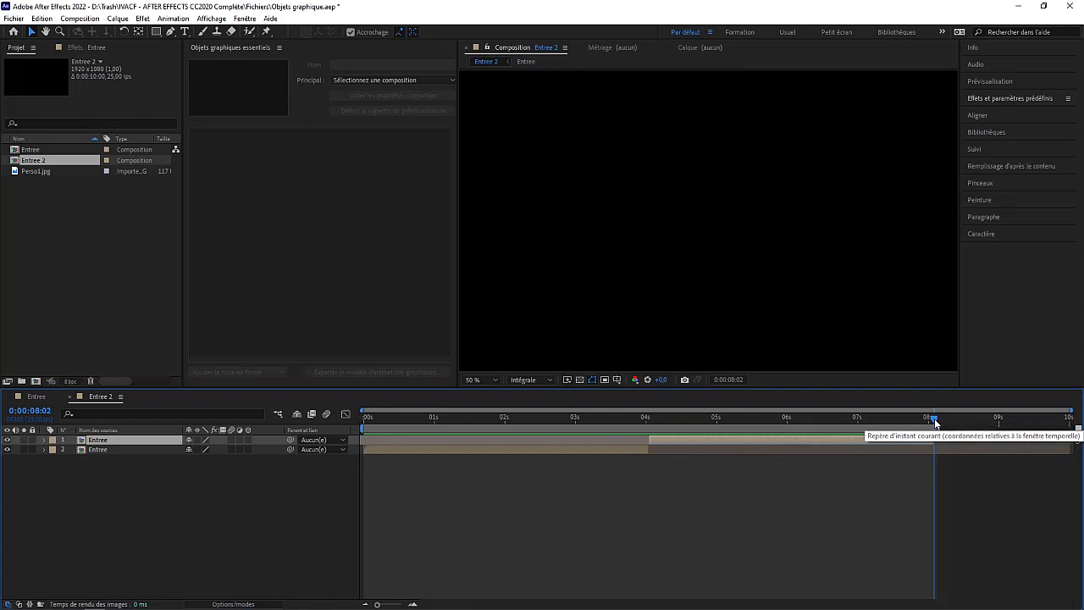
key("alt+bracketright")
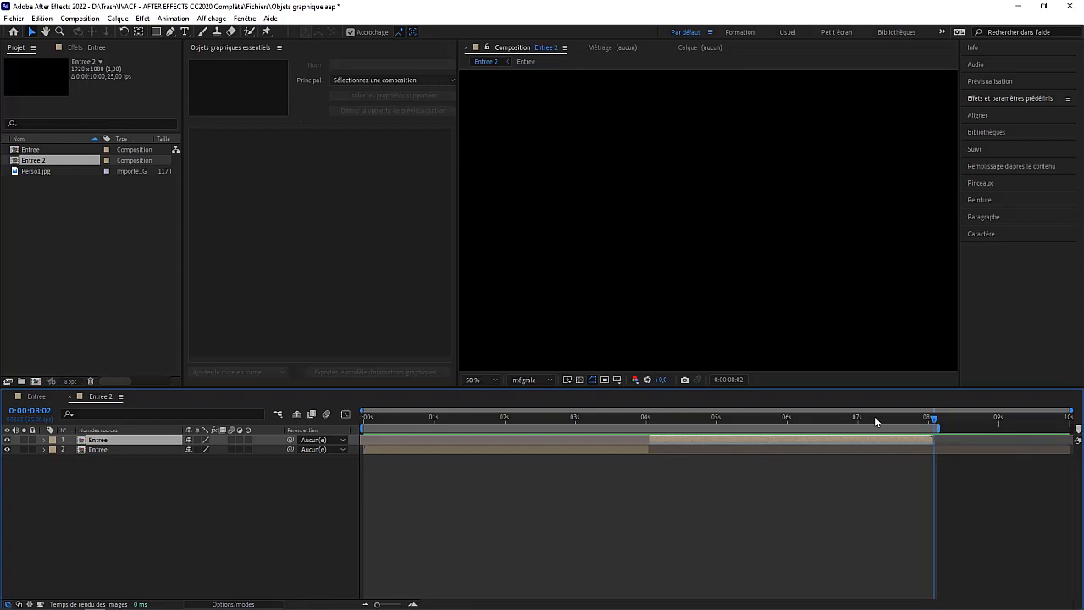
left_click(81, 18)
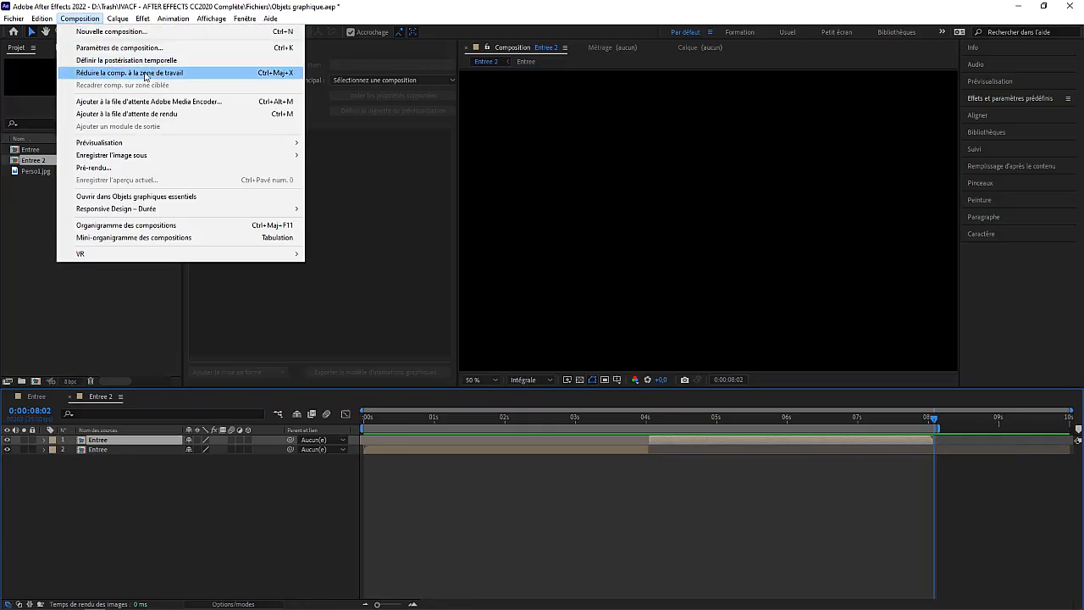
left_click(146, 73)
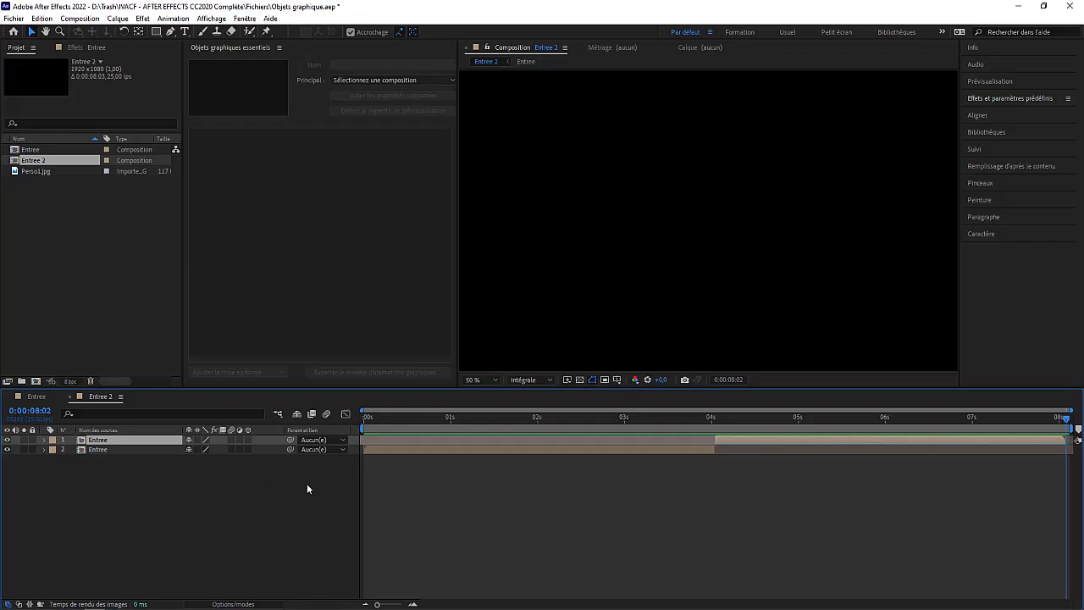
left_click_drag(375, 413, 364, 413)
key("space")
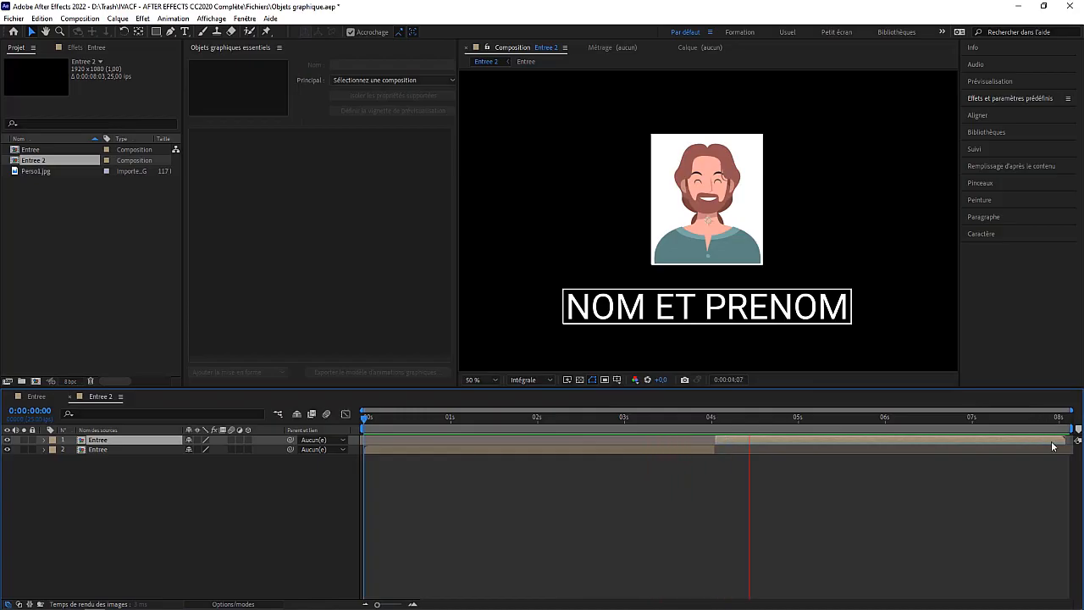
key("space")
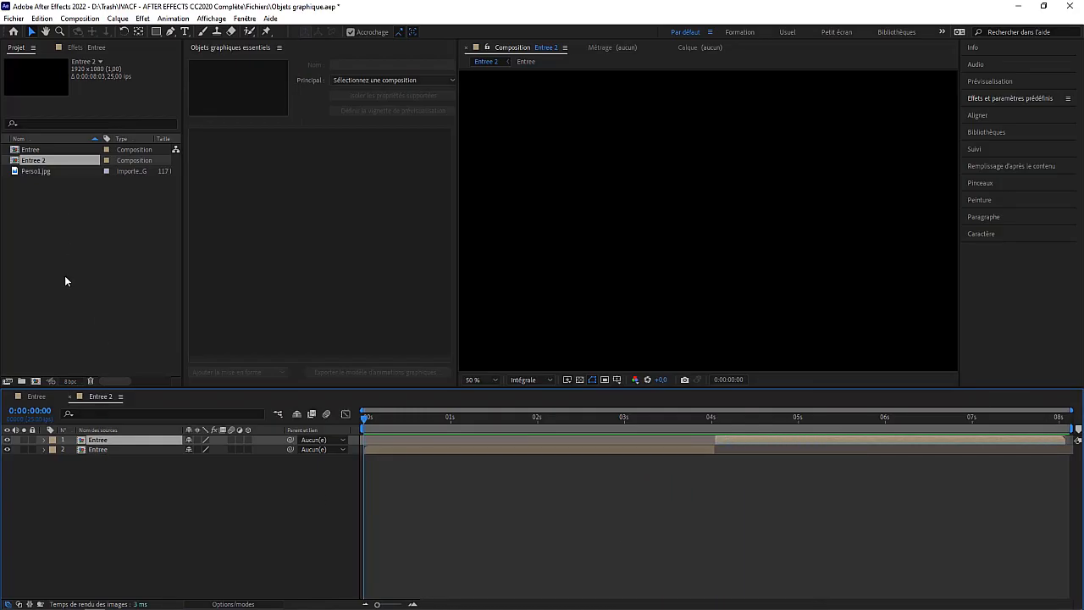
Rename the new composition to "Entree + sortie" in its composition settings
key("ctrl+k")
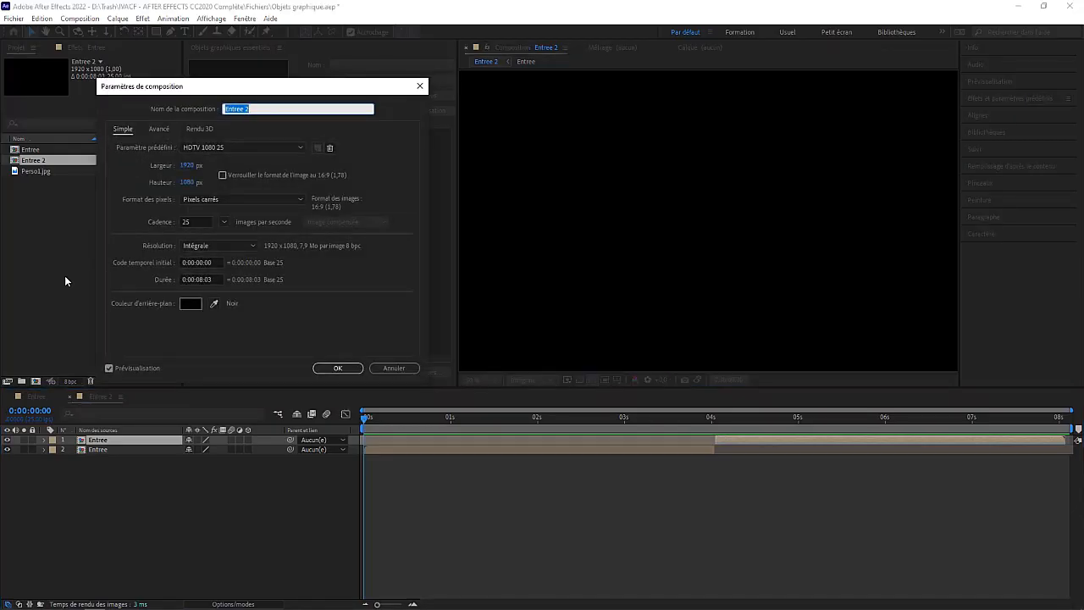
key("End")
type("+ sortie")
key("Return")
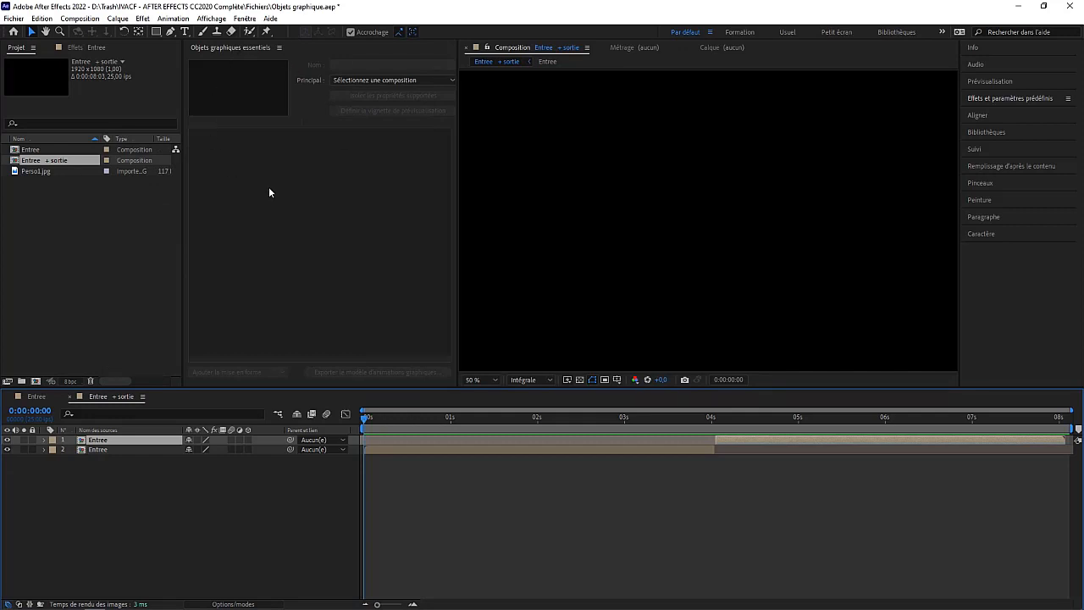
Set "Entree + sortie" as the Principal composition of the graphics template and name the template "Avatar"
left_click(419, 81)
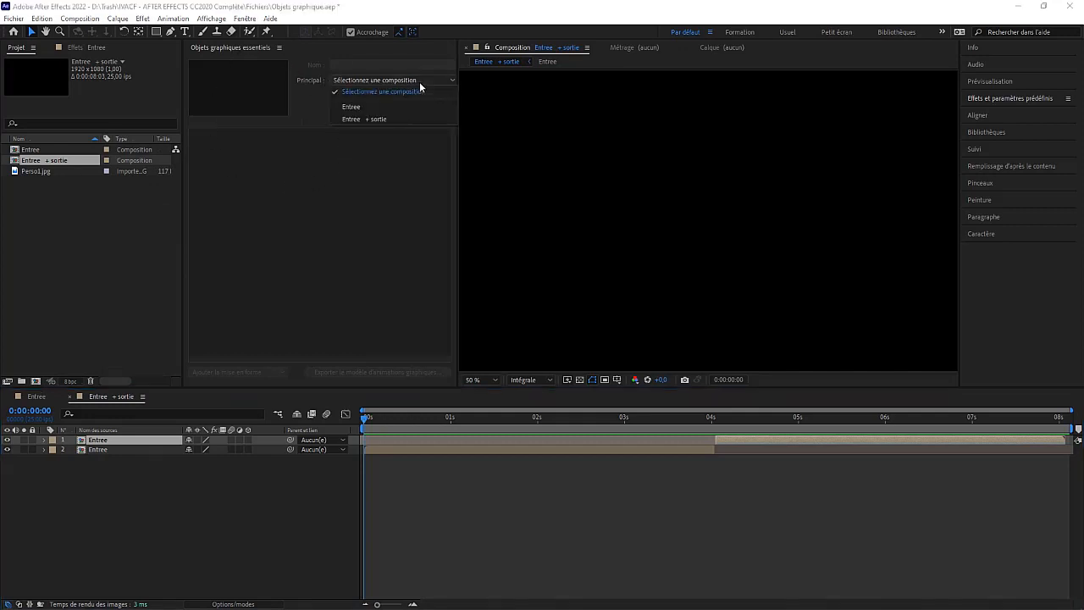
left_click(369, 118)
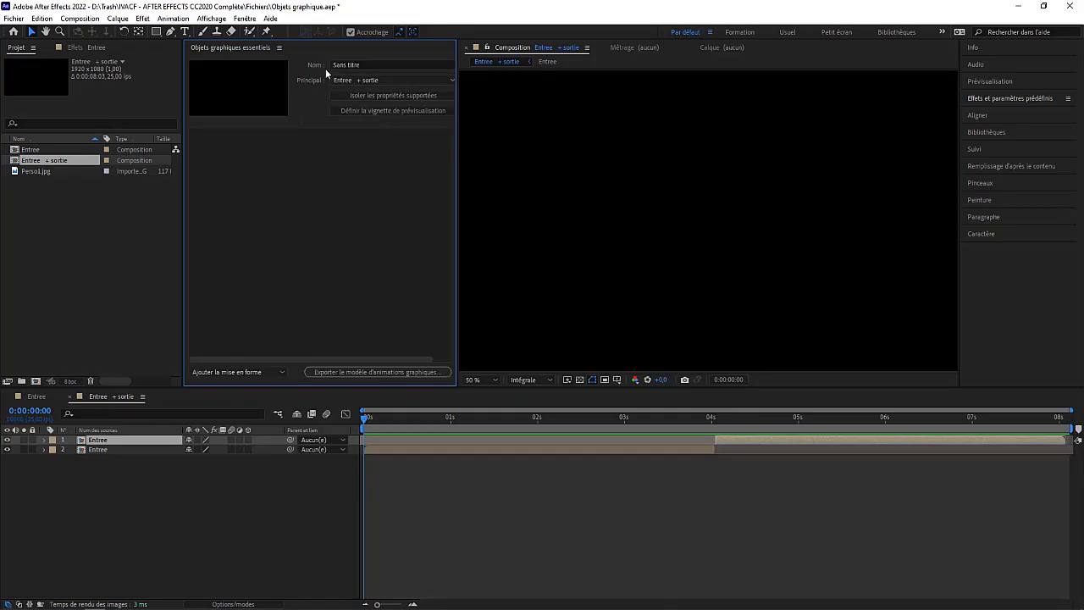
left_click(369, 65)
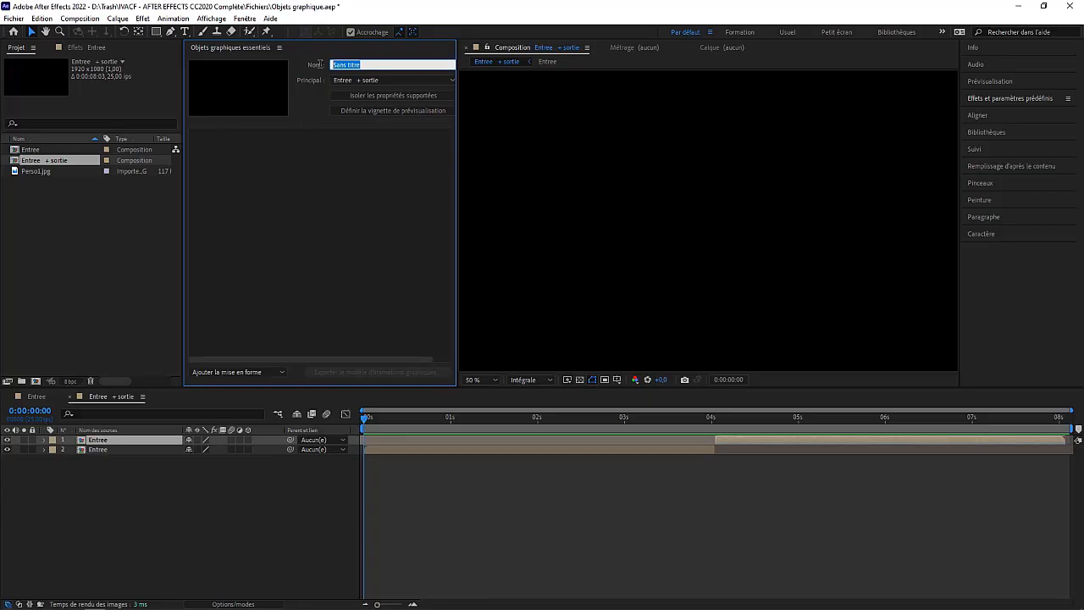
type("Avatar")
left_click(331, 186)
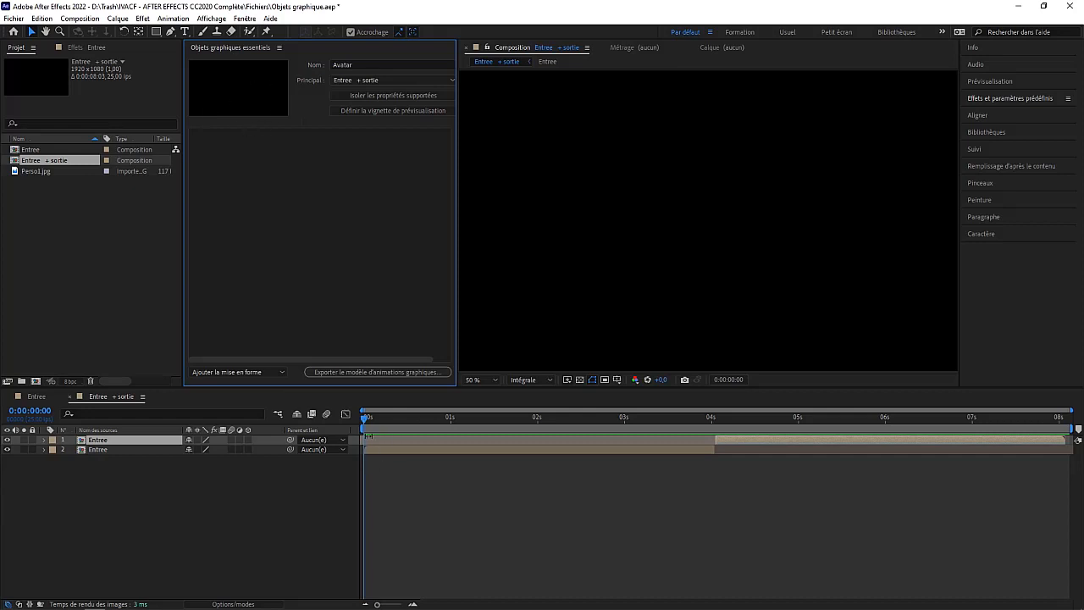
Set the template's preview thumbnail from the frame at 0:00:02:08, showing the photo and the text
left_click_drag(367, 420, 567, 436)
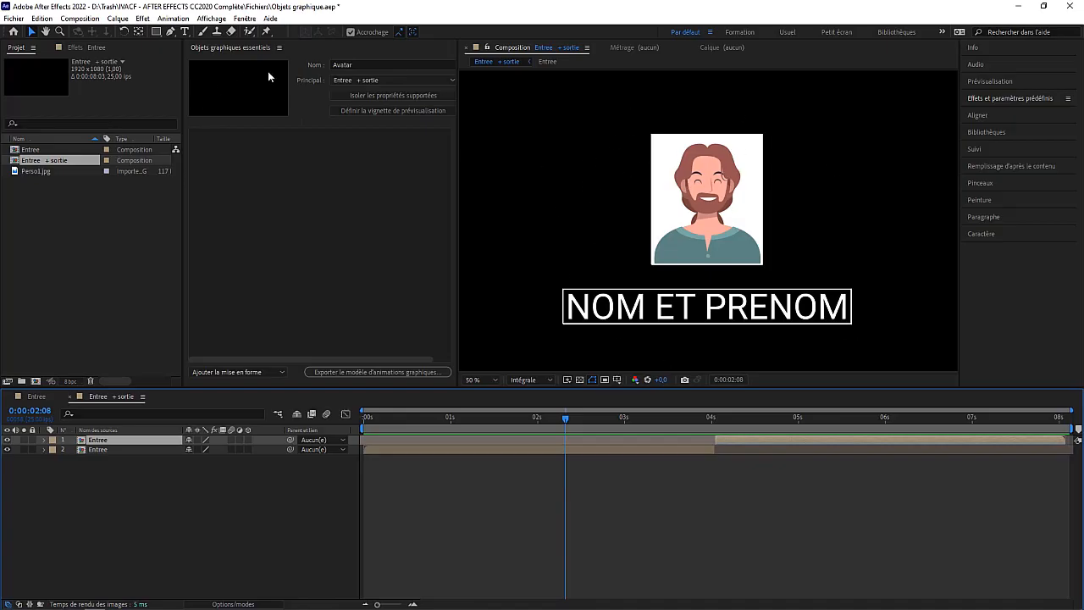
left_click(404, 110)
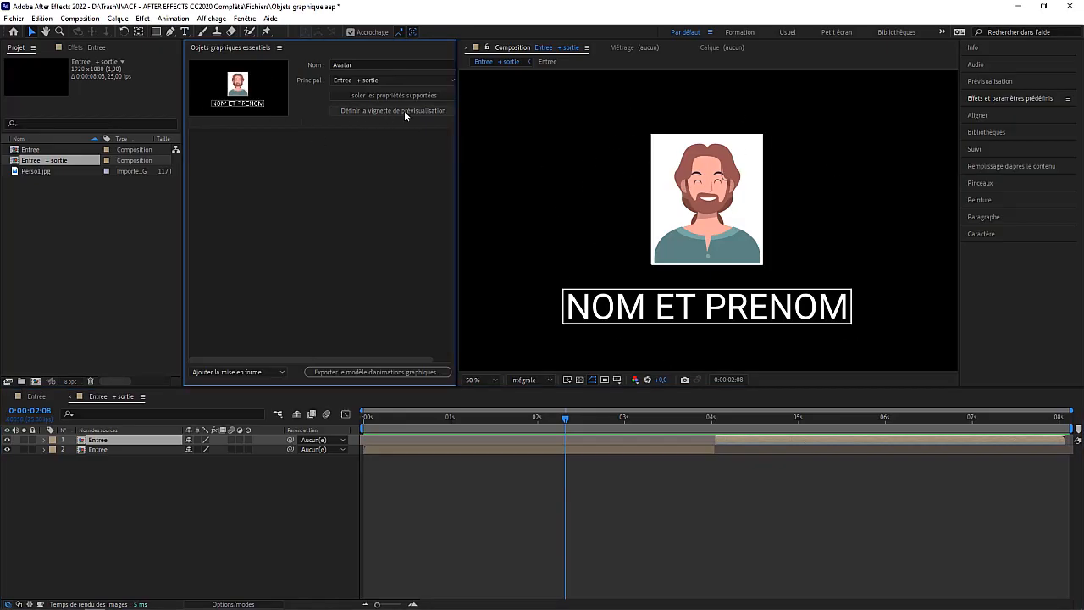